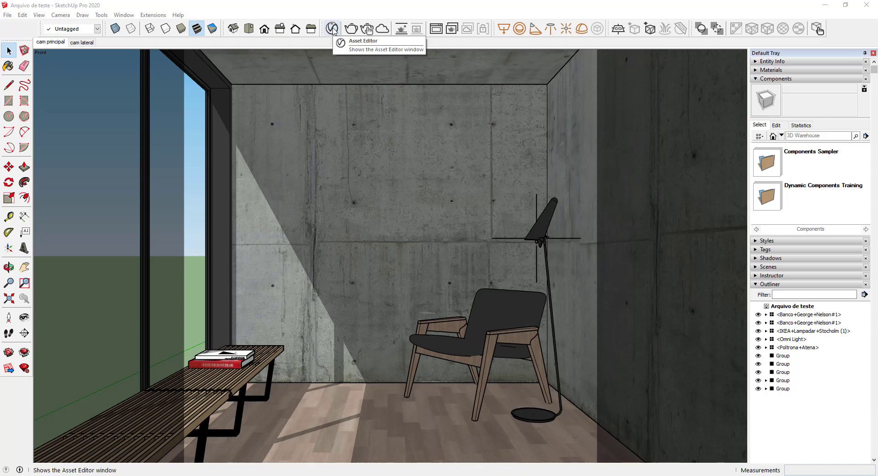
Step: Open the V-Ray Asset Editor and expand its advanced render parameters
{"action": "left_click", "coordinate": [332, 29]}
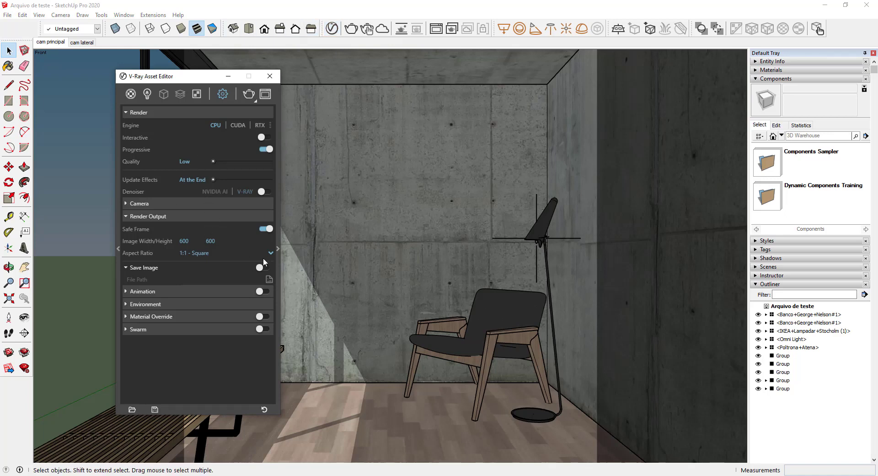
{"action": "left_click", "coordinate": [278, 250]}
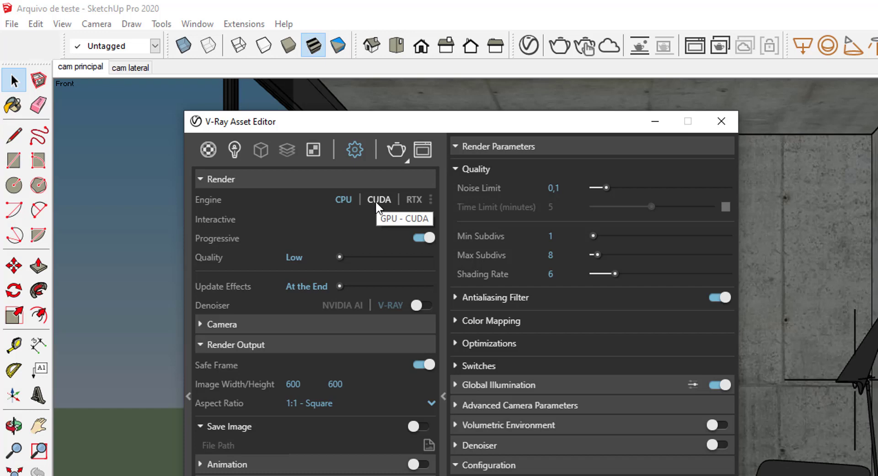
Step: Try the RTX and CUDA render engines and return to the CPU engine
{"action": "left_click", "coordinate": [414, 200]}
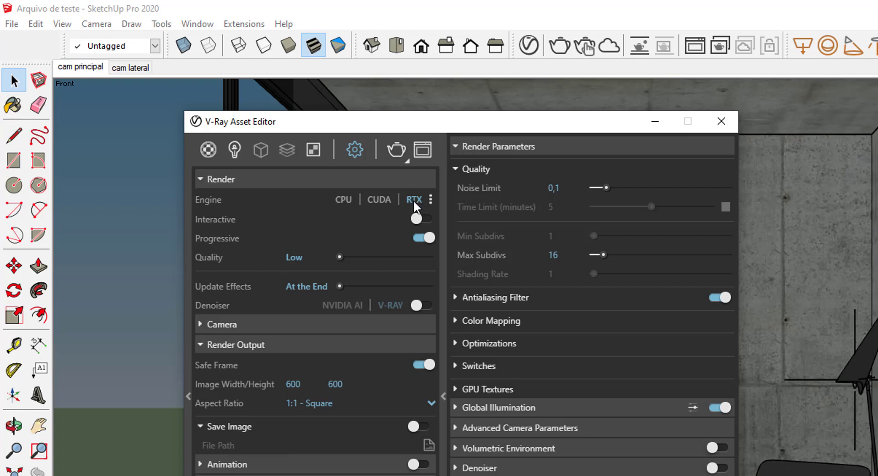
{"action": "left_click", "coordinate": [386, 197]}
{"action": "left_click", "coordinate": [346, 200]}
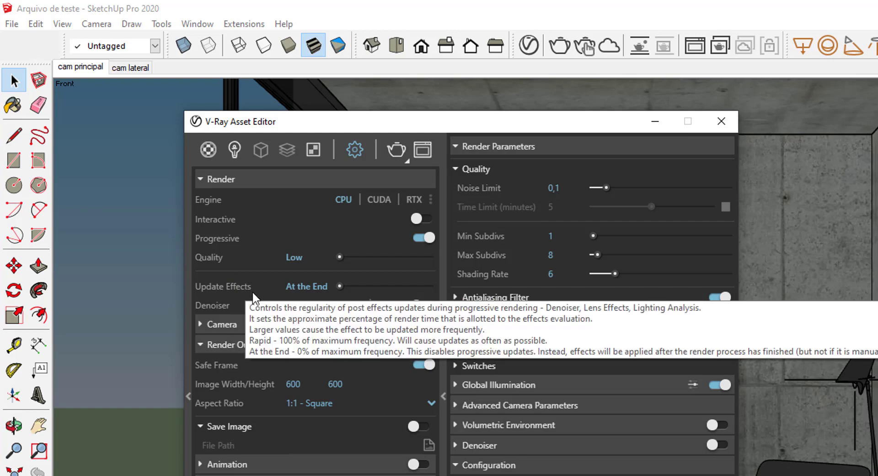
Step: Try the Rapid frequency for Update Effects and return it to At the End
{"action": "mouse_move", "coordinate": [252, 286]}
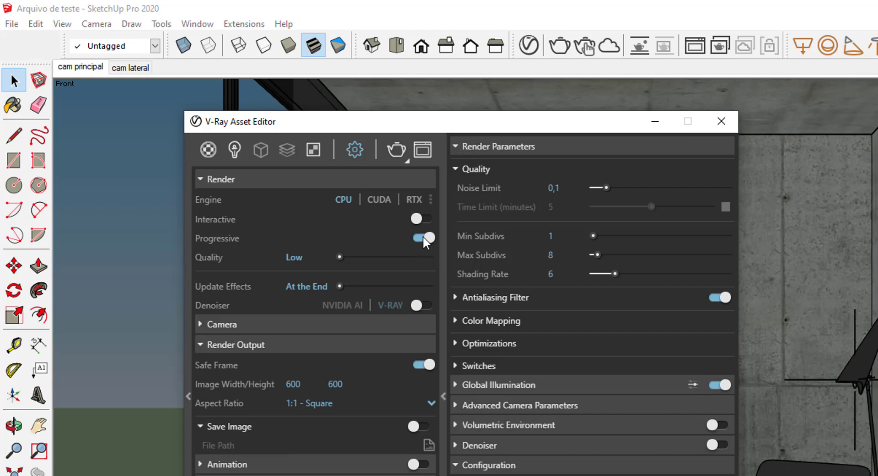
{"action": "left_click_drag", "start_coordinate": [340, 284], "coordinate": [432, 289]}
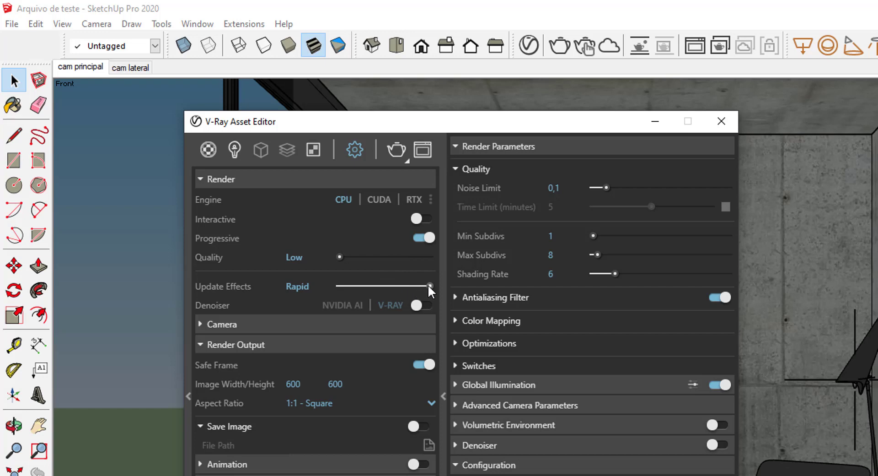
{"action": "left_click_drag", "start_coordinate": [429, 286], "coordinate": [325, 289]}
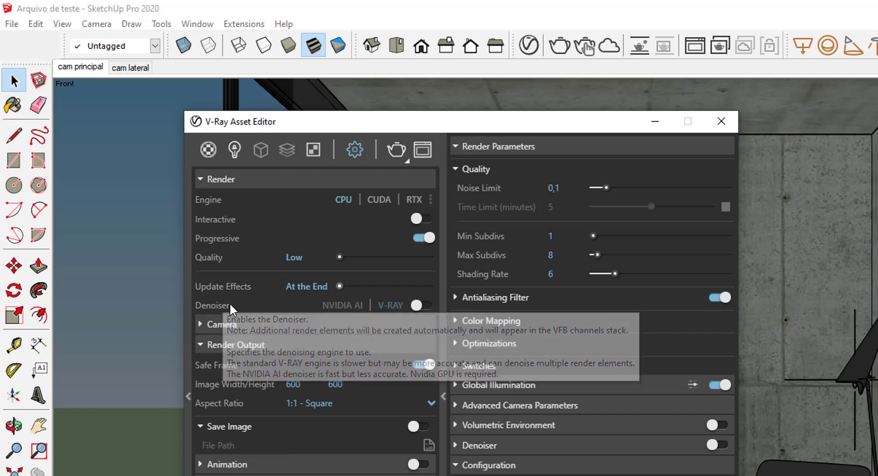
Step: Enable the denoiser with the NVIDIA AI engine selected and turn the denoiser off again
{"action": "left_click", "coordinate": [430, 304]}
{"action": "left_click", "coordinate": [418, 304]}
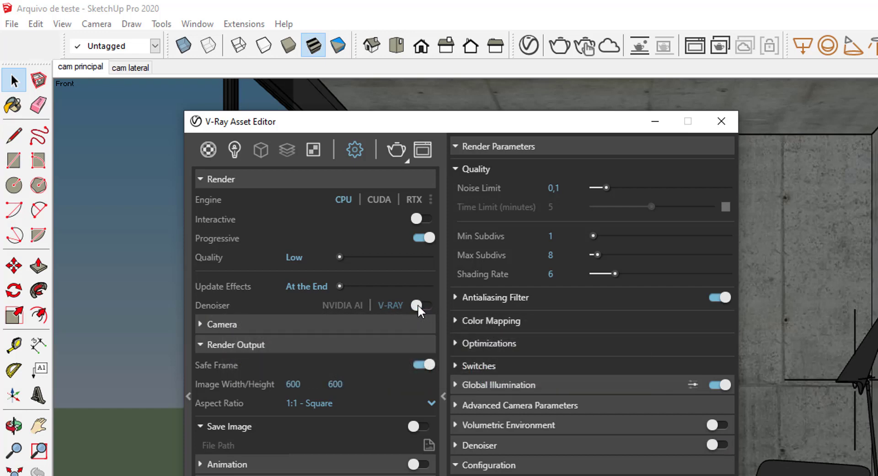
{"action": "left_click", "coordinate": [428, 304]}
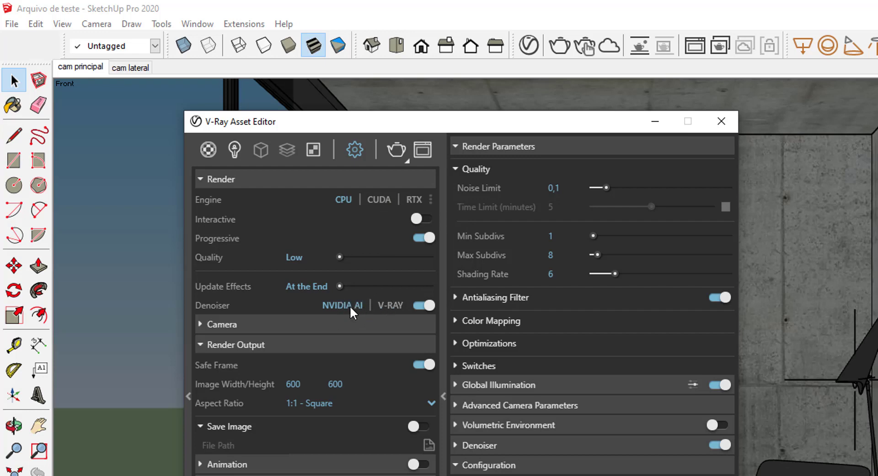
{"action": "left_click", "coordinate": [415, 305]}
Step: Expand the advanced denoiser settings, enable the denoiser to check its engine options, and disable it again
{"action": "left_click", "coordinate": [485, 444]}
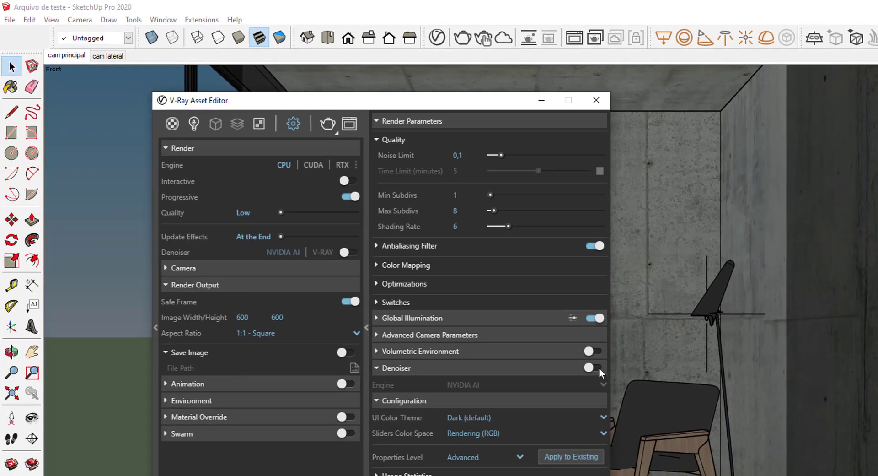
{"action": "left_click", "coordinate": [600, 367]}
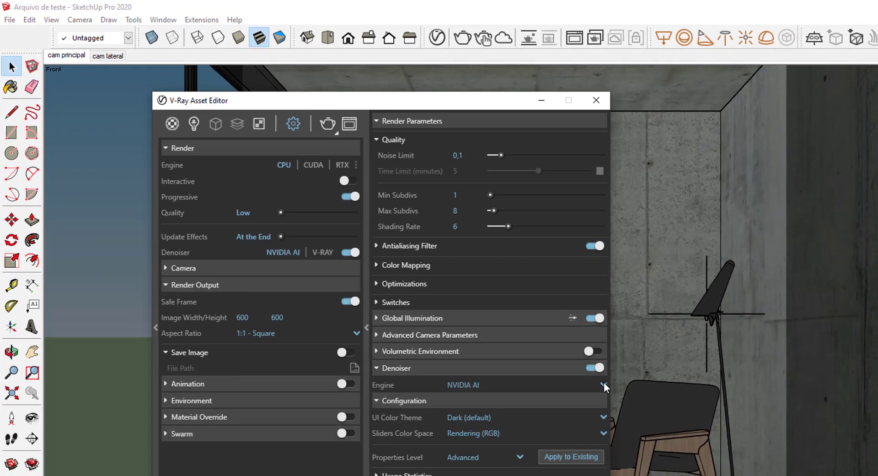
{"action": "left_click", "coordinate": [604, 383]}
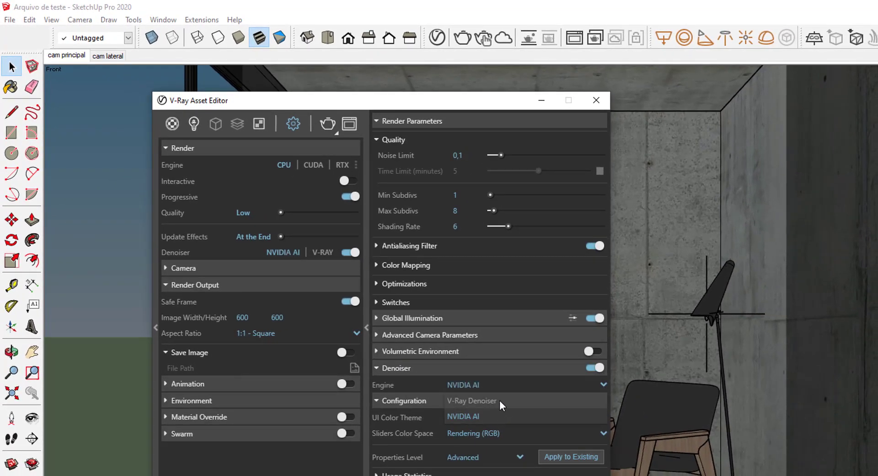
{"action": "left_click", "coordinate": [496, 389]}
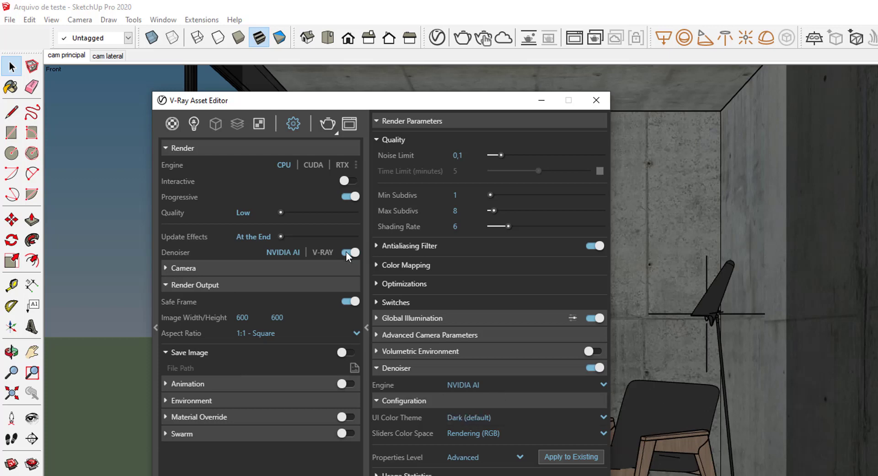
{"action": "left_click", "coordinate": [350, 252]}
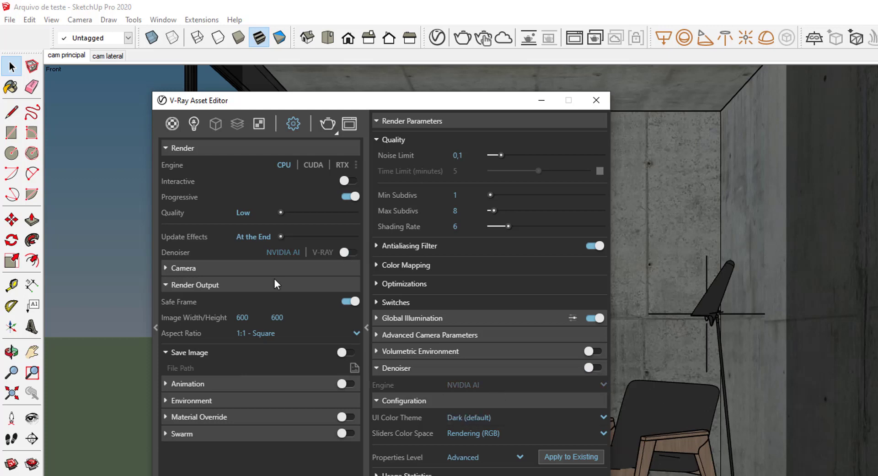
Step: Expand the camera settings, set the exposure value (EV) to 18,68 and start a production render
{"action": "left_click", "coordinate": [188, 268]}
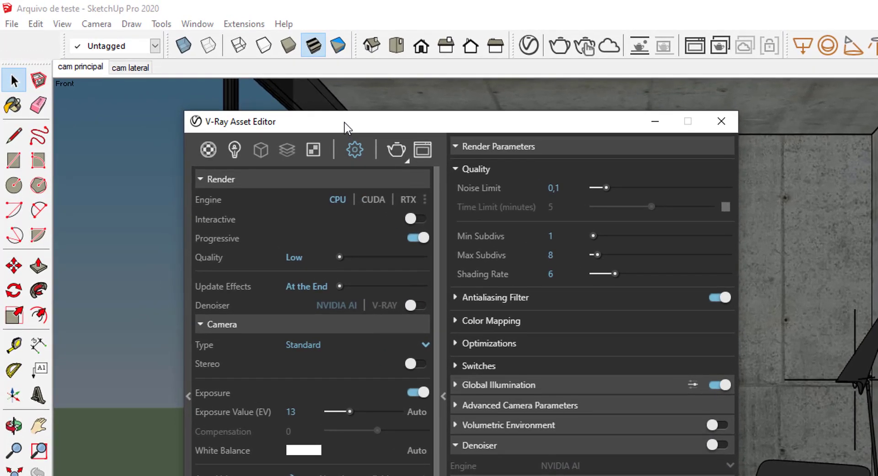
{"action": "left_click_drag", "start_coordinate": [272, 101], "coordinate": [212, 104]}
{"action": "left_click_drag", "start_coordinate": [258, 126], "coordinate": [218, 125]}
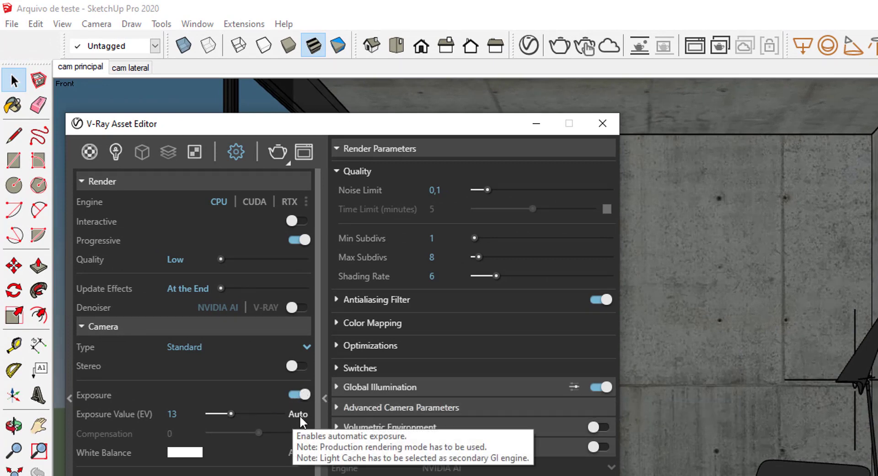
{"action": "left_click_drag", "start_coordinate": [231, 413], "coordinate": [221, 413]}
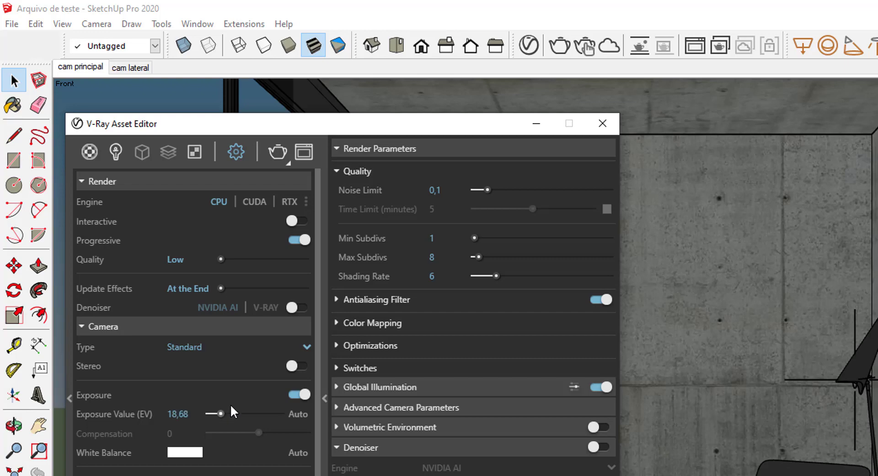
{"action": "left_click", "coordinate": [277, 151]}
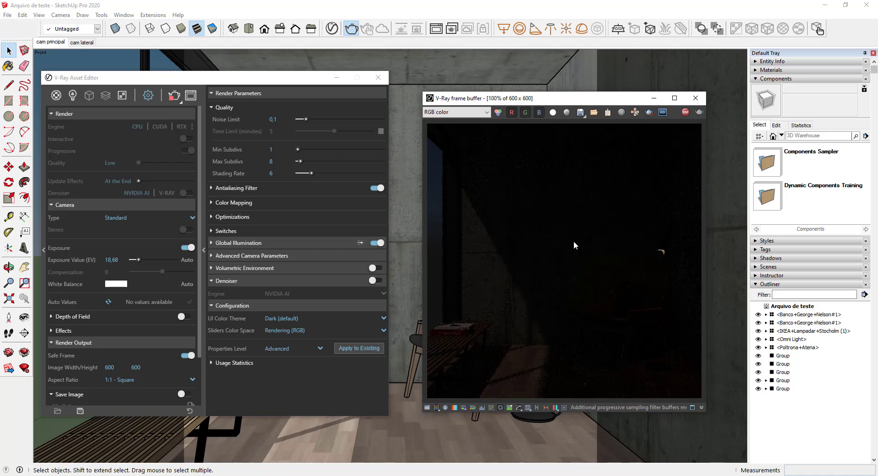
Step: Enable automatic exposure for the camera, render the scene again and stop the render
{"action": "left_click", "coordinate": [188, 259]}
{"action": "left_click", "coordinate": [177, 96]}
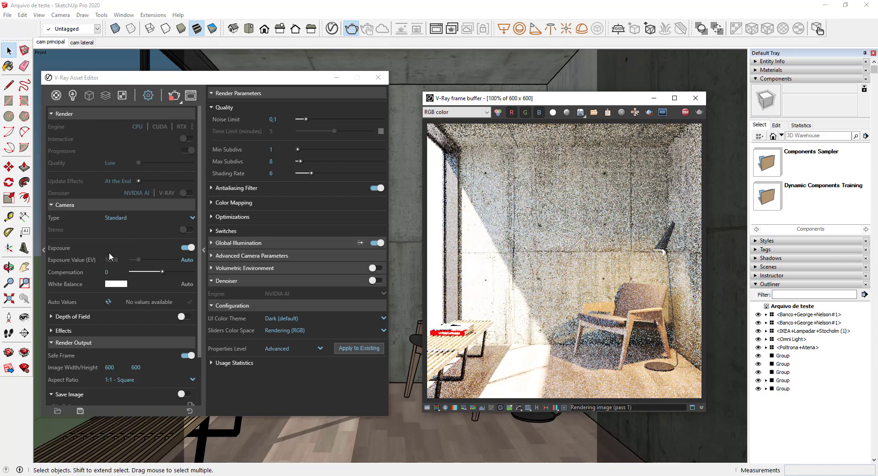
{"action": "mouse_move", "coordinate": [116, 260]}
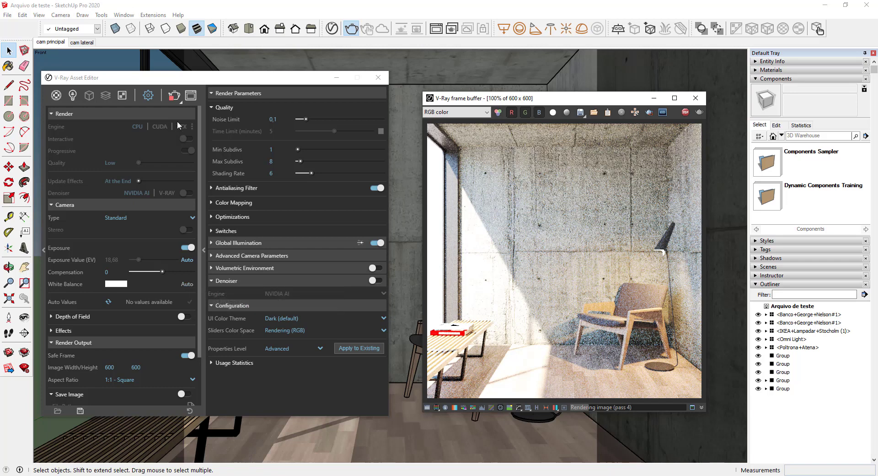
{"action": "left_click", "coordinate": [174, 95]}
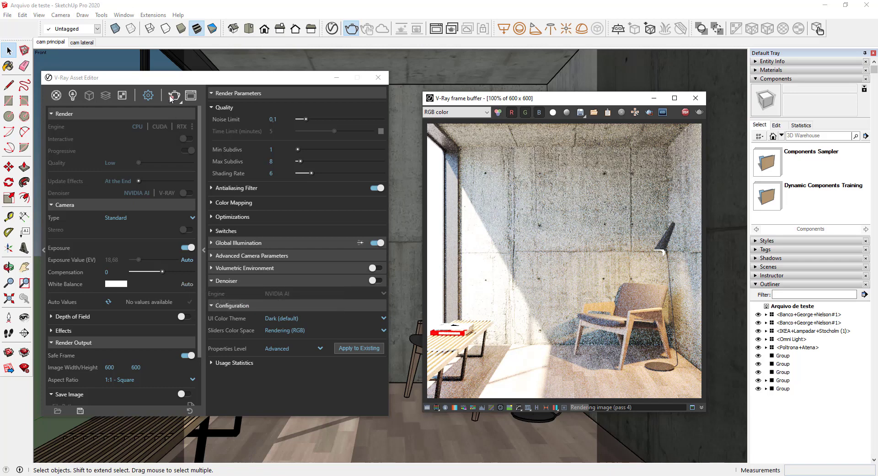
Step: Enable automatic white balance for the camera and render the scene again
{"action": "left_click", "coordinate": [187, 284]}
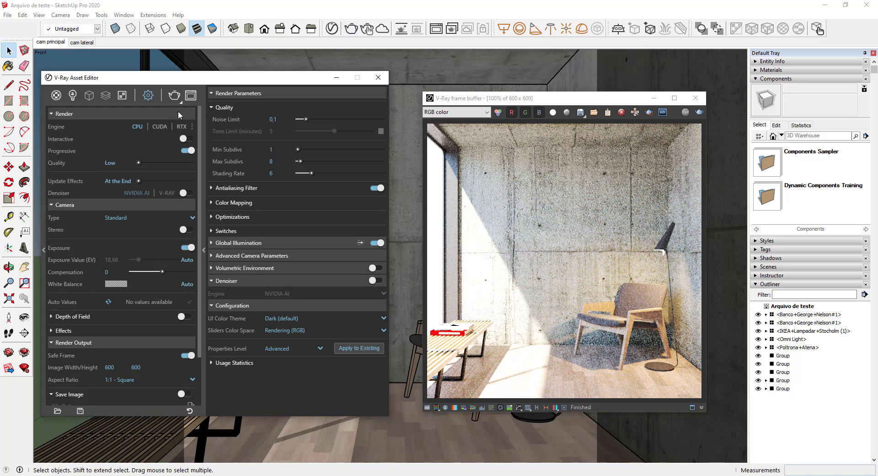
{"action": "left_click", "coordinate": [173, 95]}
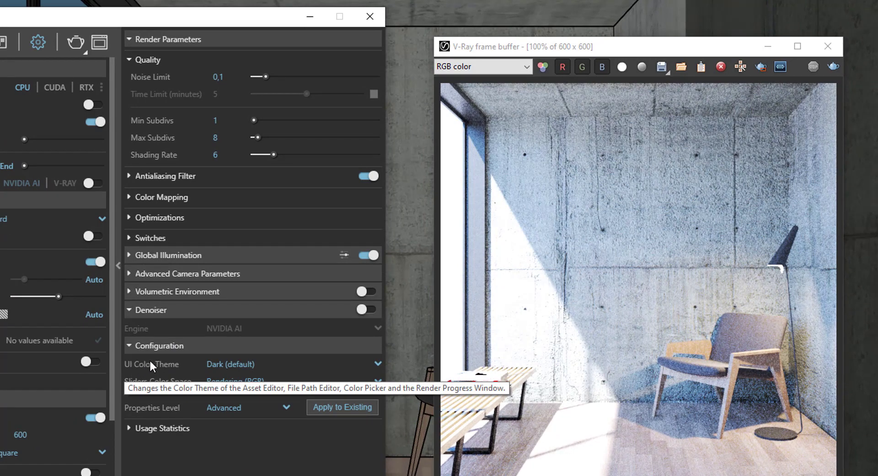
Step: Try the Bright UI color theme for the Asset Editor and return to Dark (default)
{"action": "left_click", "coordinate": [224, 364]}
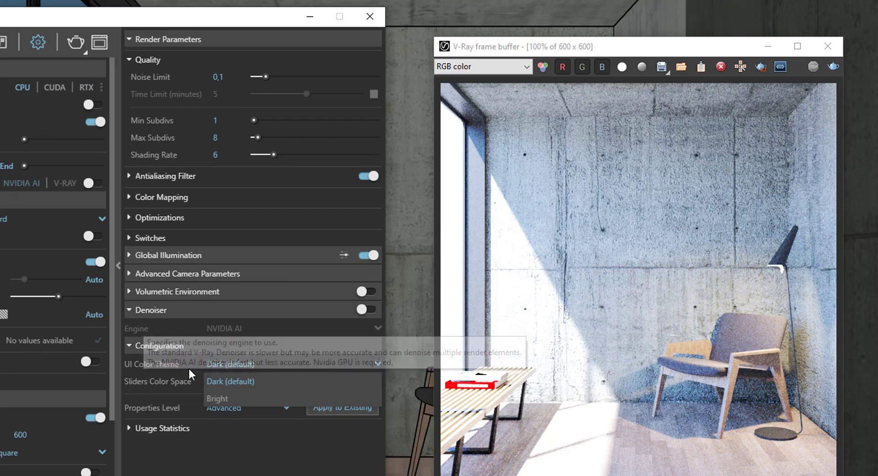
{"action": "left_click", "coordinate": [224, 379]}
{"action": "left_click", "coordinate": [224, 366]}
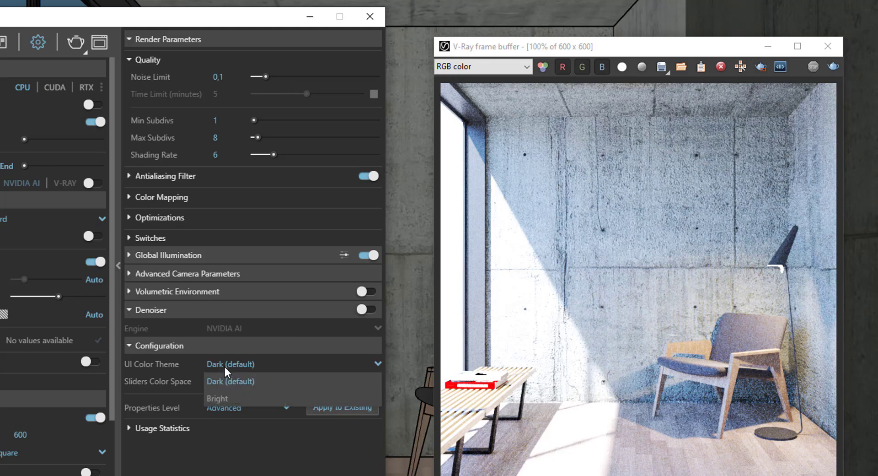
{"action": "left_click", "coordinate": [218, 397]}
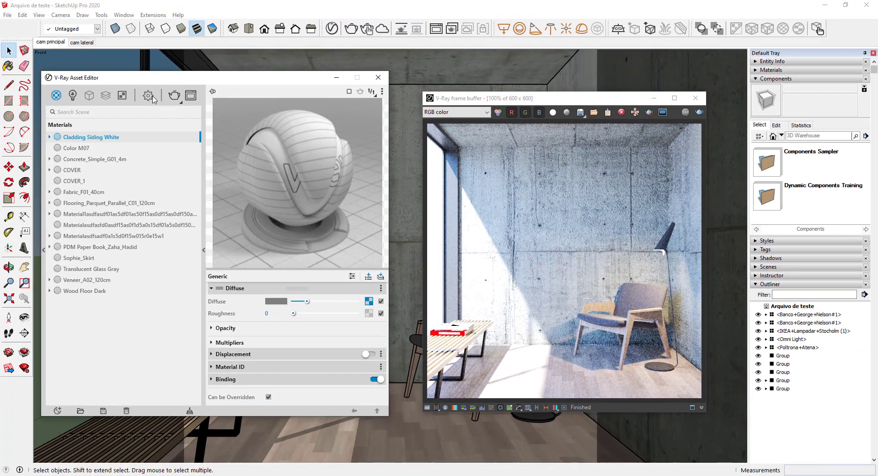
{"action": "left_click", "coordinate": [153, 98]}
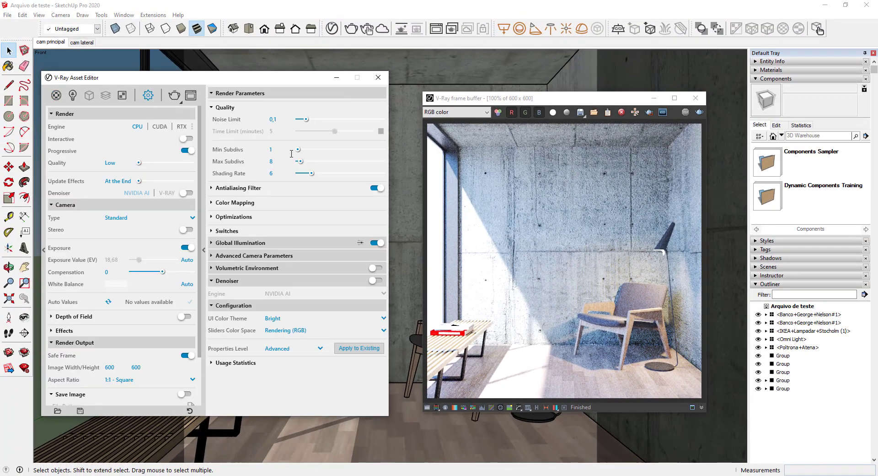
{"action": "left_click", "coordinate": [288, 320]}
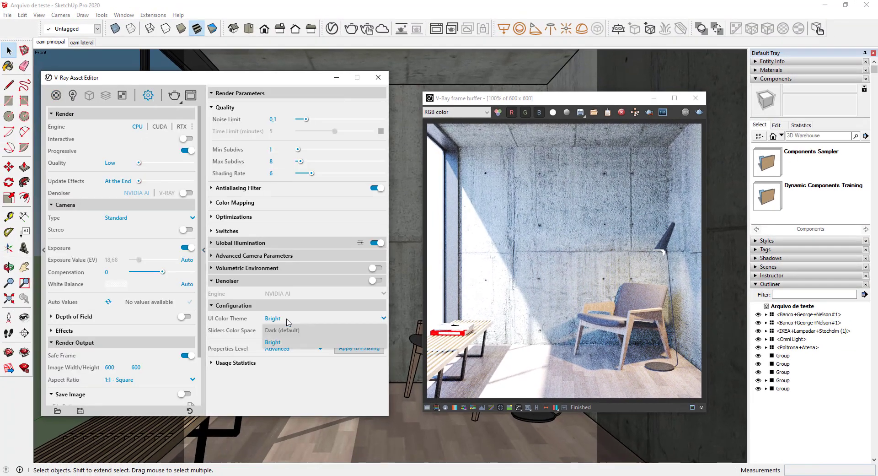
{"action": "left_click", "coordinate": [286, 331]}
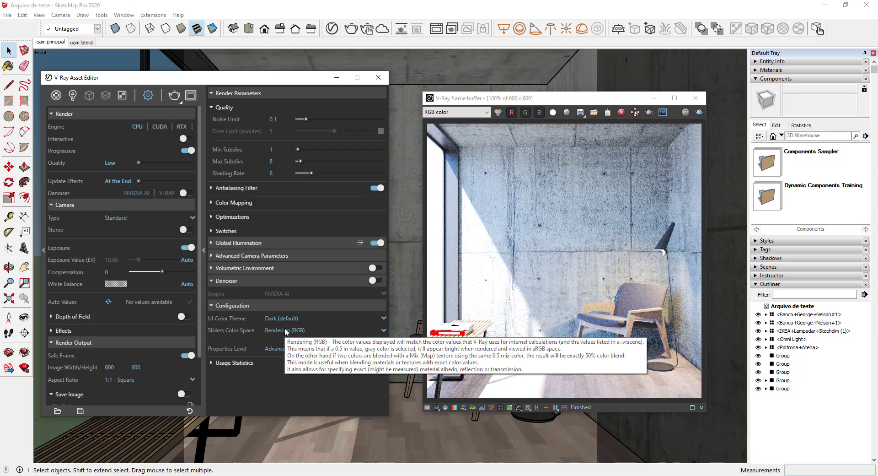
Step: Set the diffuse color of the Cladding Siding White material to a muted yellow of R 0,82, G 0,675, B 0,281
{"action": "left_click", "coordinate": [55, 95]}
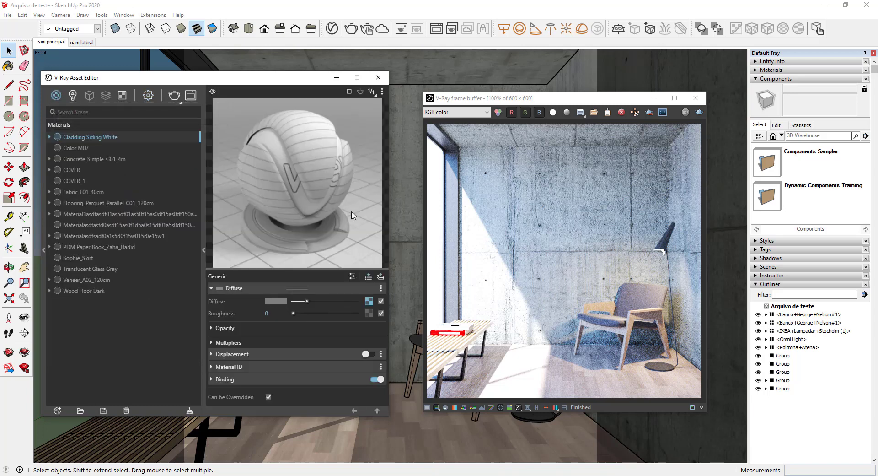
{"action": "left_click", "coordinate": [368, 277]}
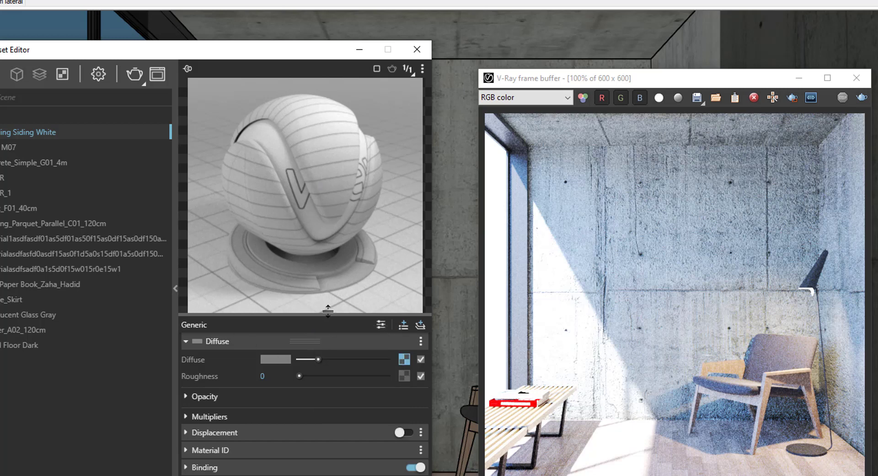
{"action": "left_click", "coordinate": [275, 357]}
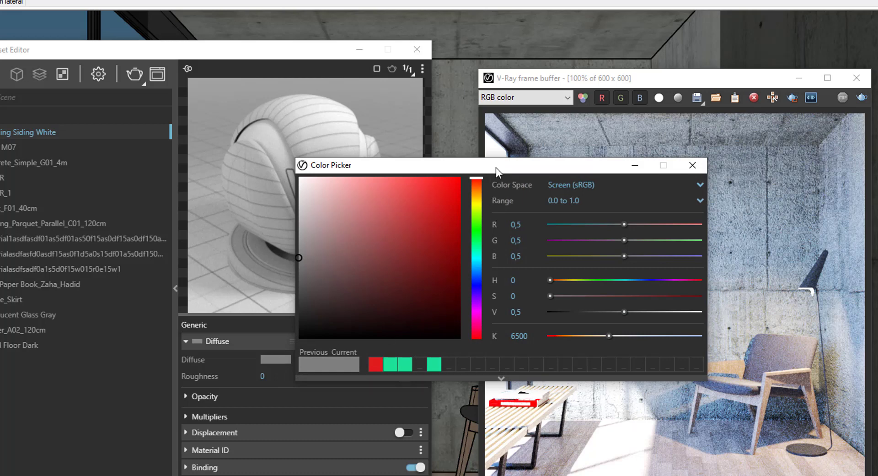
{"action": "left_click_drag", "start_coordinate": [496, 168], "coordinate": [553, 184]}
{"action": "left_click", "coordinate": [482, 193]}
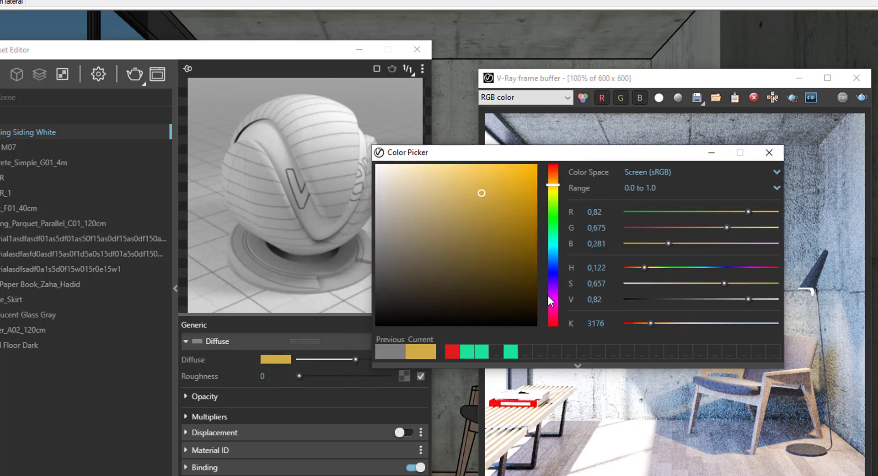
Step: Show the hue, saturation and value variations and change the diffuse color to R 0,89, G 0,679, B 0,104
{"action": "left_click", "coordinate": [575, 364]}
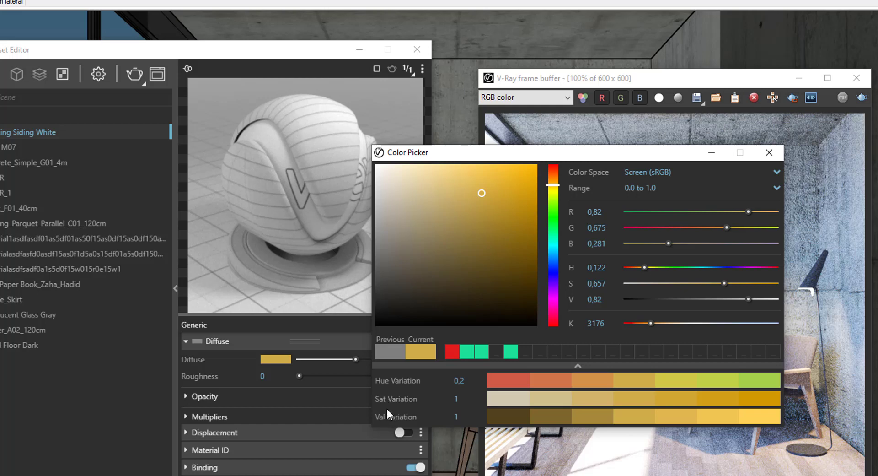
{"action": "left_click_drag", "start_coordinate": [506, 194], "coordinate": [518, 182]}
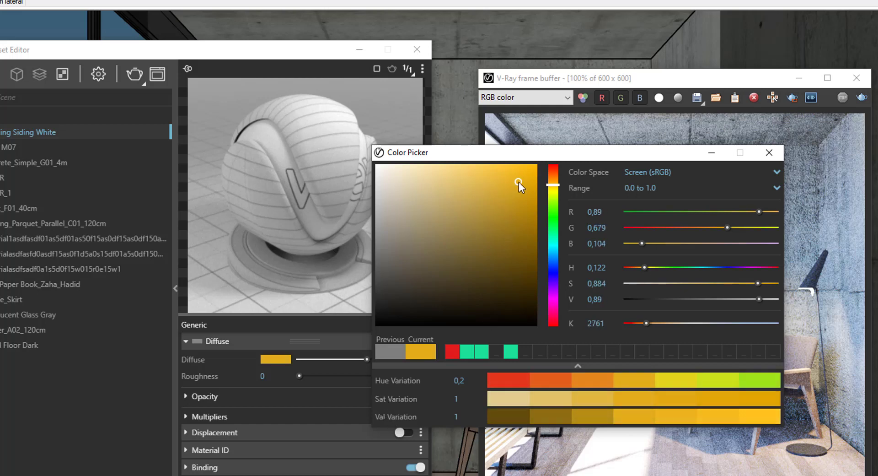
Step: Try the hue variations from red through orange and yellow to yellow-green as the Cladding Siding White diffuse color
{"action": "left_click", "coordinate": [514, 379]}
{"action": "left_click", "coordinate": [544, 380]}
{"action": "left_click", "coordinate": [584, 380]}
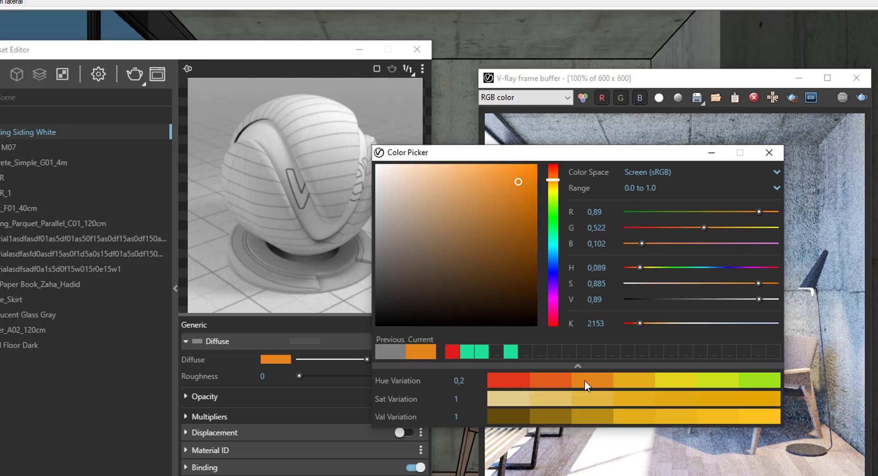
{"action": "left_click", "coordinate": [621, 380]}
{"action": "left_click", "coordinate": [666, 380]}
{"action": "left_click", "coordinate": [723, 378]}
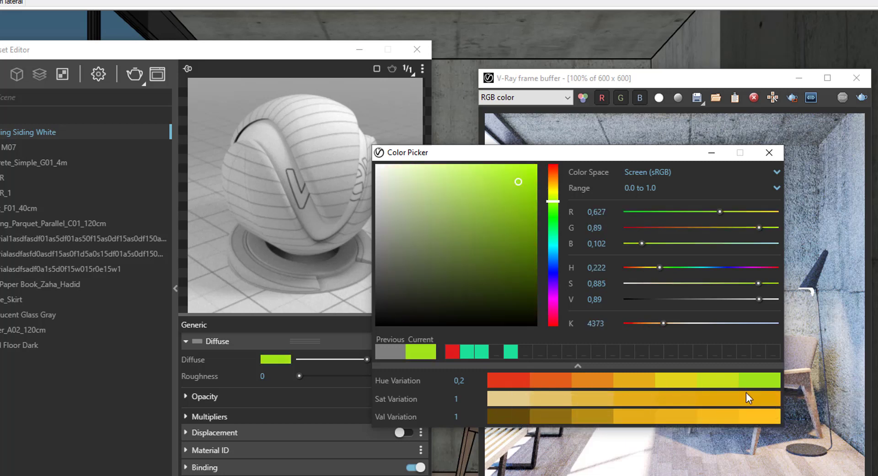
Step: Try several saturation variations for the diffuse color, ending on the yellow R 0,89, G 0,678, B 0,102
{"action": "left_click", "coordinate": [710, 398]}
{"action": "left_click", "coordinate": [663, 397]}
{"action": "left_click", "coordinate": [635, 398]}
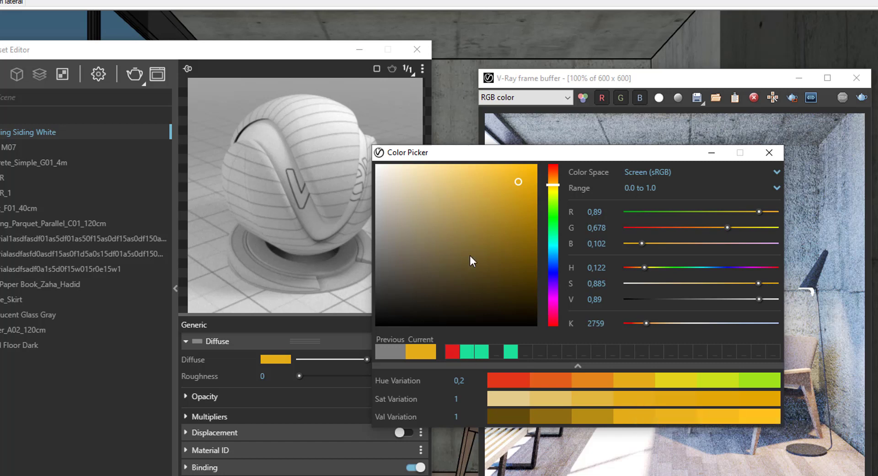
Step: Set the diffuse color to red R 0,906, G 0,133, B 0,161 and save four hue variations from red to yellow in empty swatch slots
{"action": "left_click_drag", "start_coordinate": [512, 191], "coordinate": [558, 179]}
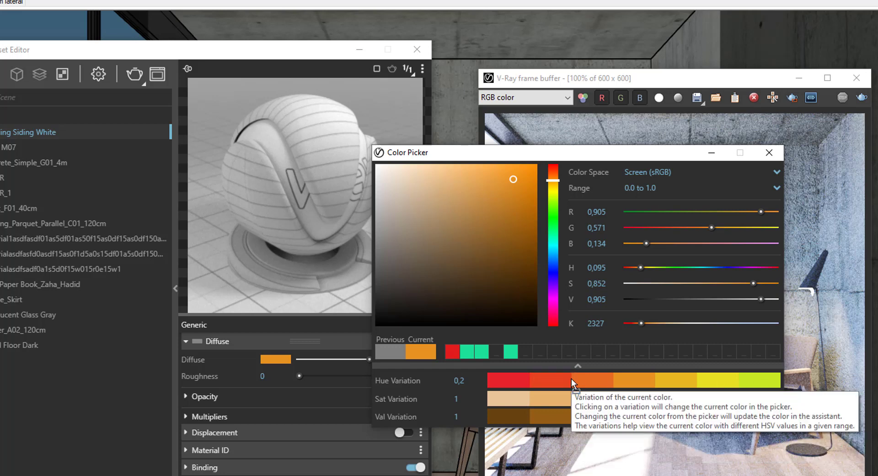
{"action": "left_click", "coordinate": [521, 381]}
{"action": "left_click_drag", "start_coordinate": [517, 382], "coordinate": [526, 357]}
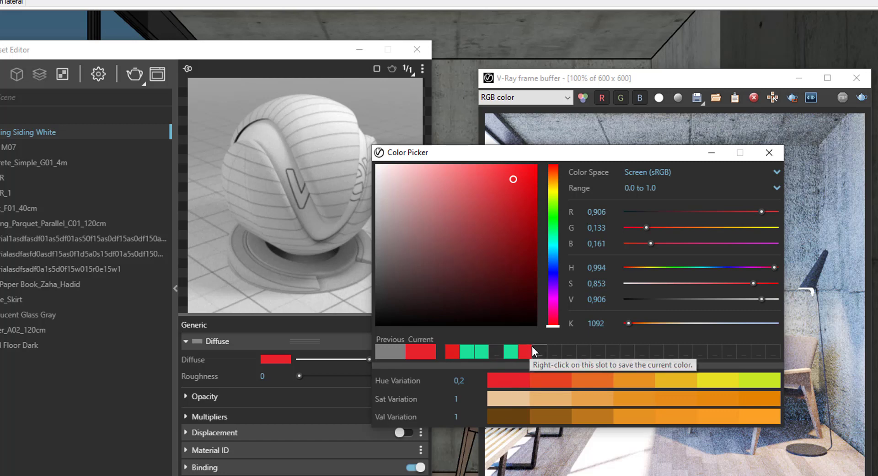
{"action": "left_click_drag", "start_coordinate": [551, 381], "coordinate": [541, 352]}
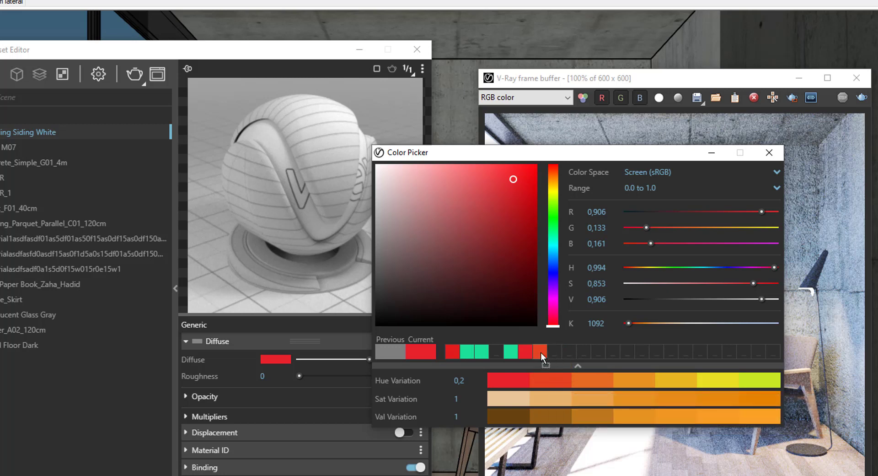
{"action": "left_click_drag", "start_coordinate": [582, 384], "coordinate": [583, 354]}
{"action": "left_click_drag", "start_coordinate": [662, 372], "coordinate": [643, 353]}
{"action": "left_click", "coordinate": [769, 152]}
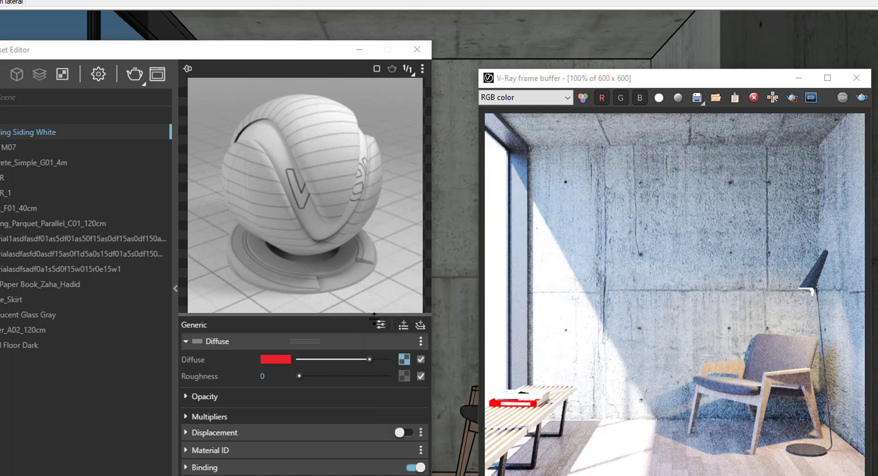
Step: Reopen the diffuse color and apply saved swatches in turn, ending on the orange R 0,905, G 0,417, B 0,134
{"action": "left_click", "coordinate": [277, 360]}
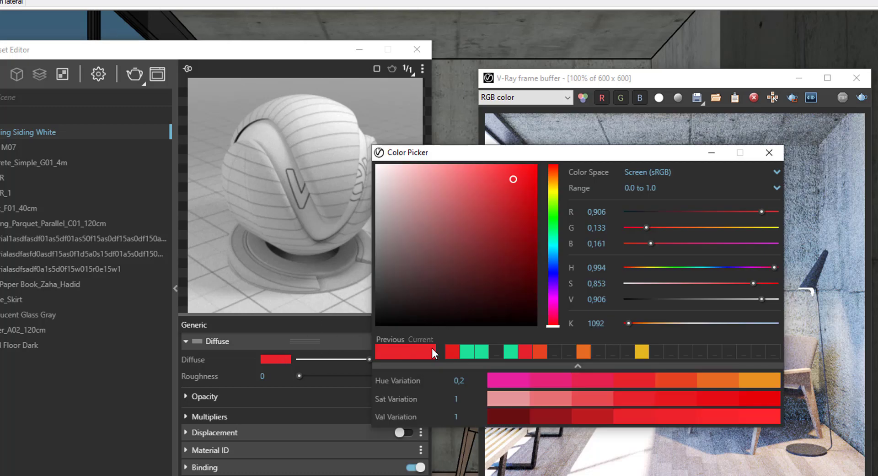
{"action": "left_click", "coordinate": [469, 351]}
{"action": "left_click", "coordinate": [537, 355]}
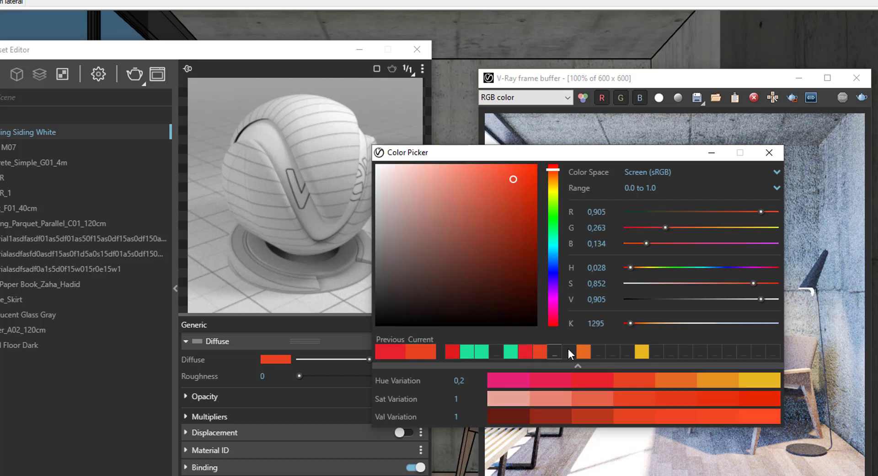
{"action": "left_click", "coordinate": [584, 351]}
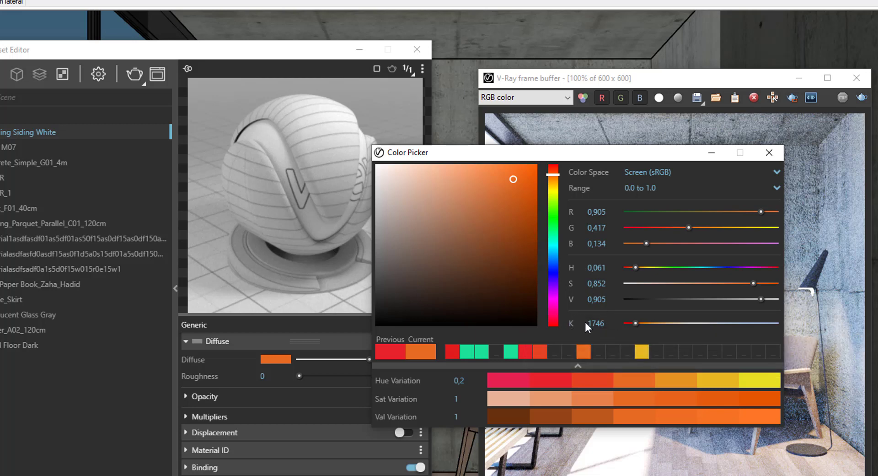
Step: Set the diffuse color's temperature to about 8841 K, then close the color picker and the frame buffer
{"action": "left_click_drag", "start_coordinate": [642, 322], "coordinate": [712, 325]}
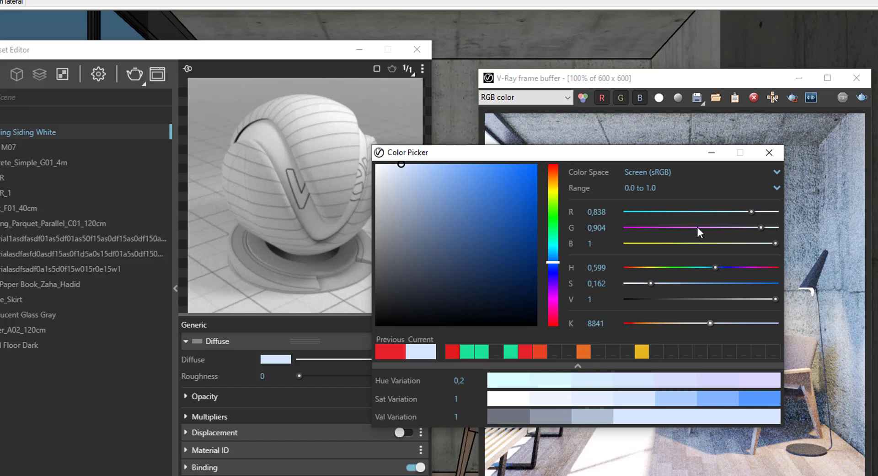
{"action": "left_click", "coordinate": [768, 152]}
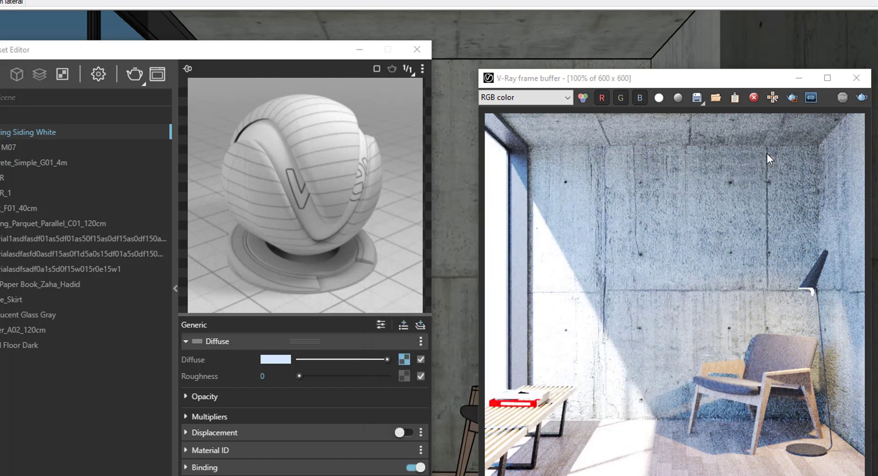
{"action": "left_click", "coordinate": [857, 78]}
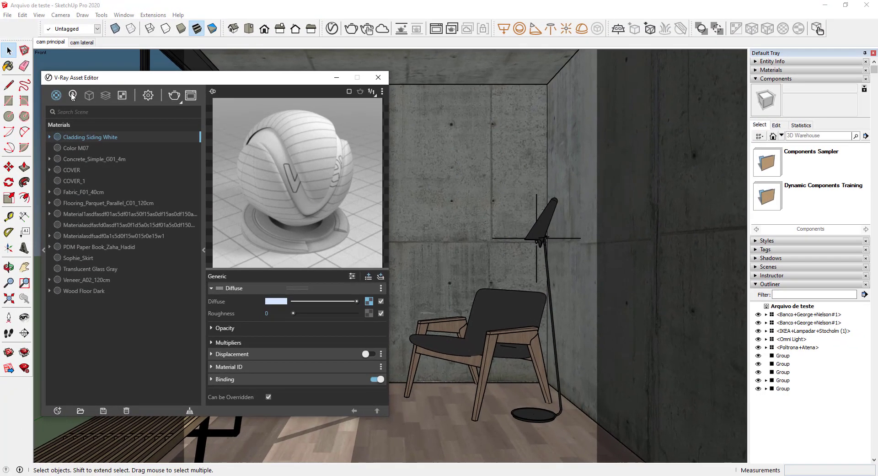
Step: Show the scene's lights and change the Omni Light's color to a warmer R 0,98, G 0,725, B 0,443
{"action": "left_click", "coordinate": [29, 84]}
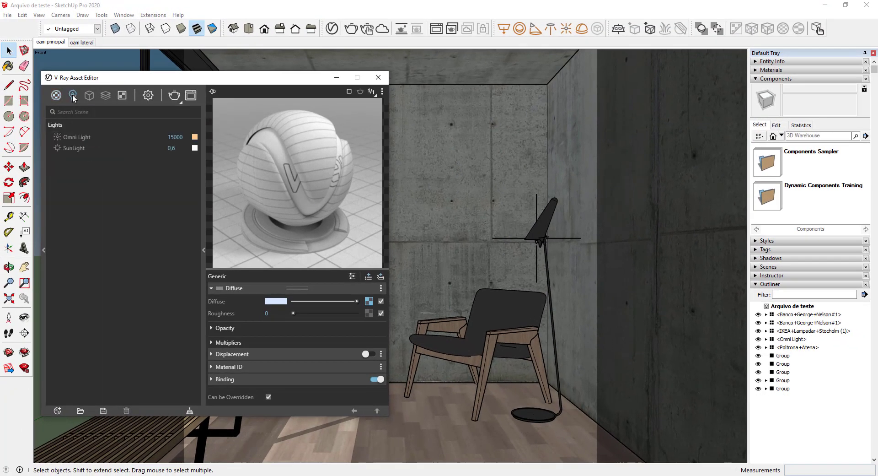
{"action": "left_click", "coordinate": [74, 136]}
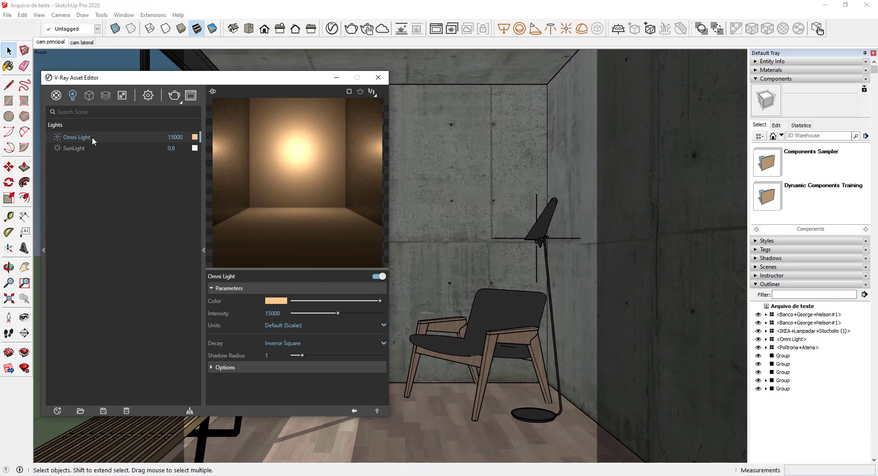
{"action": "left_click", "coordinate": [277, 302]}
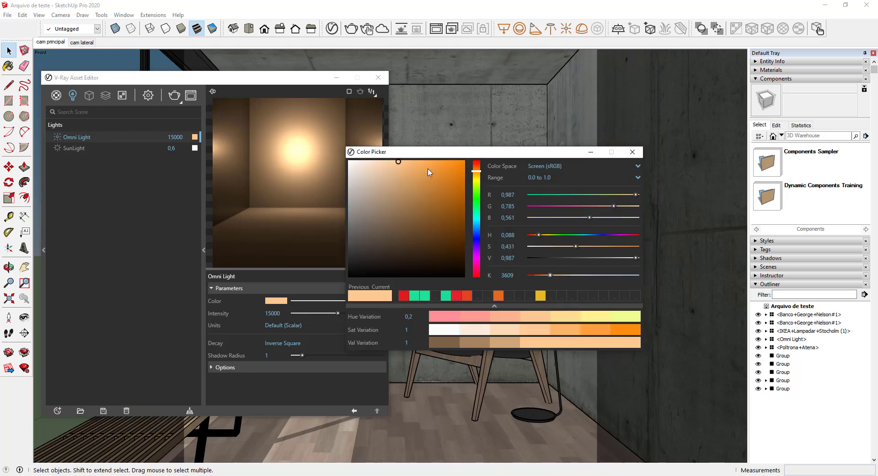
{"action": "mouse_move", "coordinate": [428, 171]}
{"action": "left_mouse_down"}
{"action": "mouse_move", "coordinate": [439, 169]}
{"action": "mouse_move", "coordinate": [375, 167]}
{"action": "mouse_move", "coordinate": [413, 165]}
{"action": "left_mouse_up"}
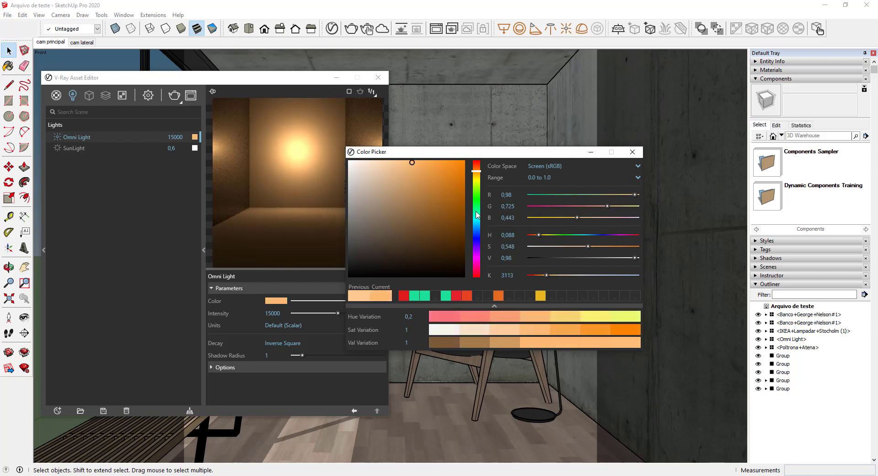
Step: Hide the color variations, set the Omni Light's color temperature to about 14062 K and move the color picker clear of the light preview
{"action": "left_click", "coordinate": [494, 306]}
{"action": "mouse_move", "coordinate": [547, 275]}
{"action": "left_mouse_down"}
{"action": "mouse_move", "coordinate": [570, 275]}
{"action": "mouse_move", "coordinate": [533, 276]}
{"action": "mouse_move", "coordinate": [630, 279]}
{"action": "left_mouse_up"}
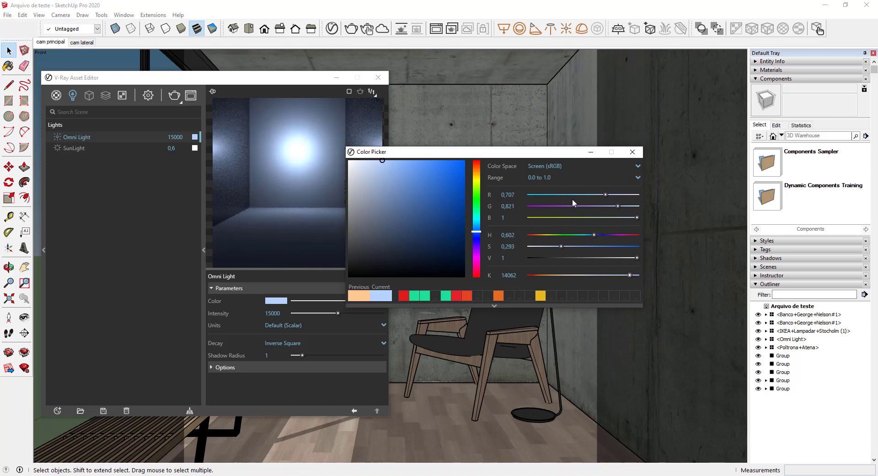
{"action": "left_click_drag", "start_coordinate": [470, 155], "coordinate": [535, 151]}
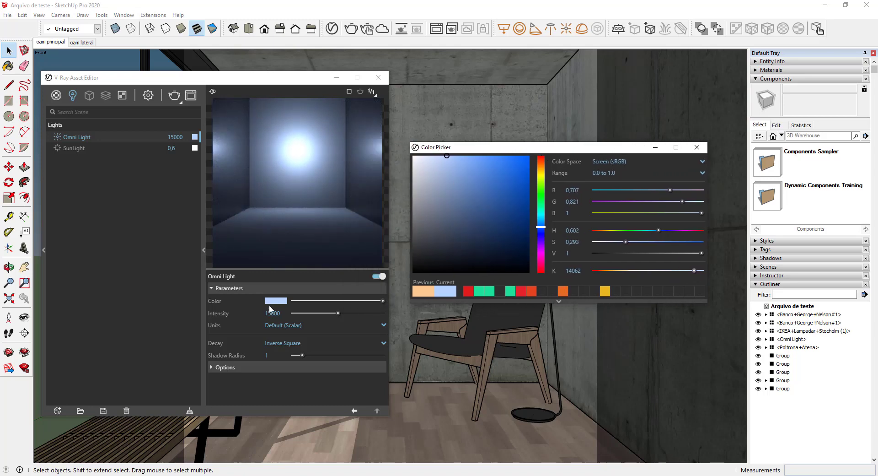